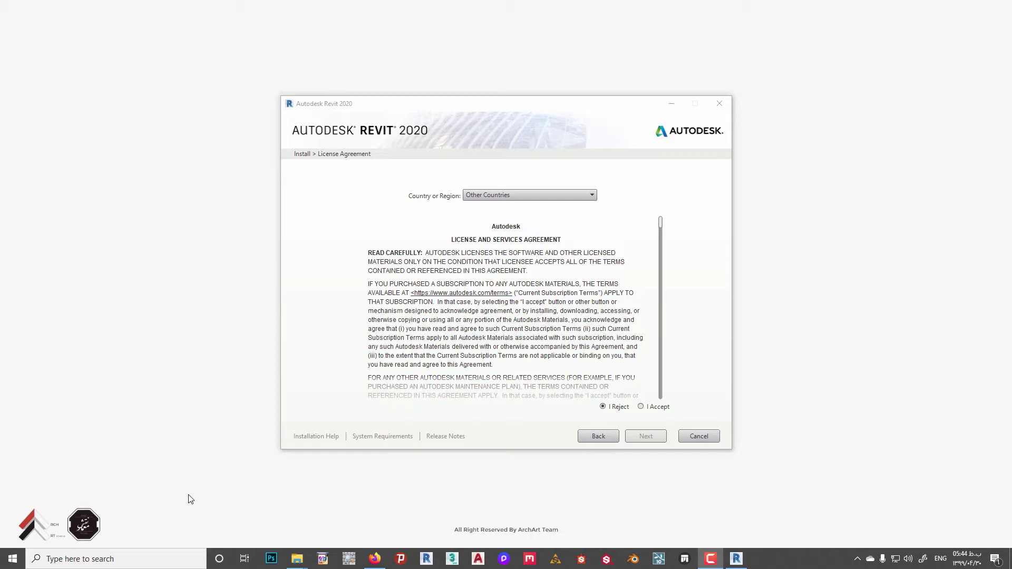
Accept the Revit 2020 license agreement and clear the Out of Disk Space warning.
{"action": "left_click", "coordinate": [649, 408]}
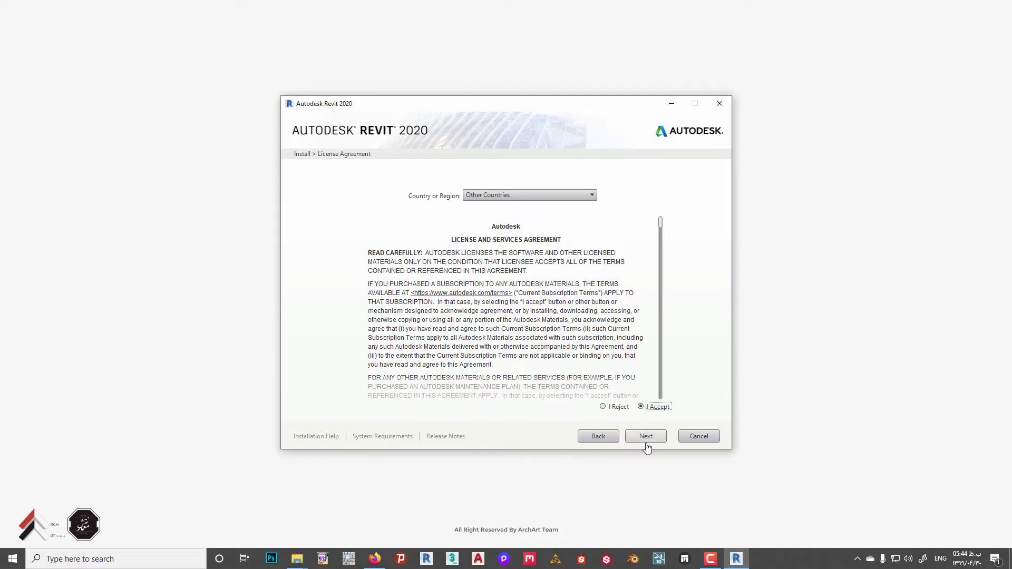
{"action": "left_click", "coordinate": [639, 440]}
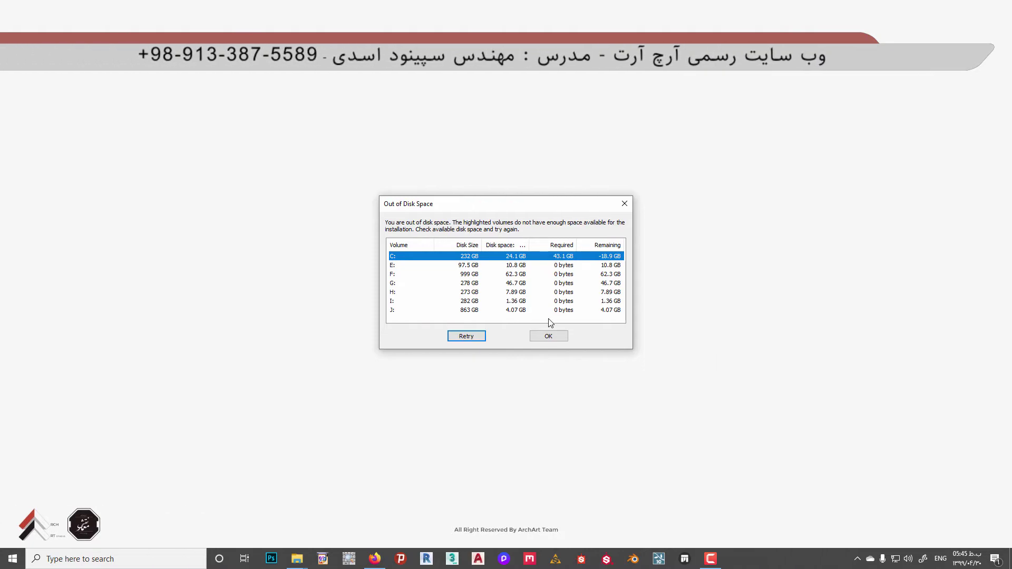
{"action": "left_click", "coordinate": [548, 336]}
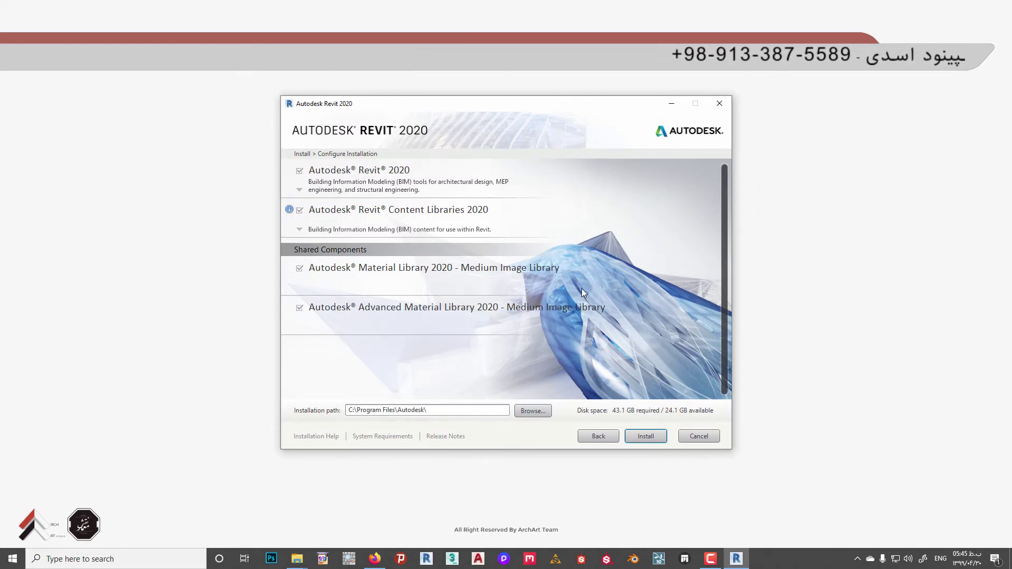
Expand the Revit Content Libraries 2020 options to show the content packs, dismissing the disk warning.
{"action": "left_click", "coordinate": [299, 230]}
{"action": "left_click", "coordinate": [547, 336]}
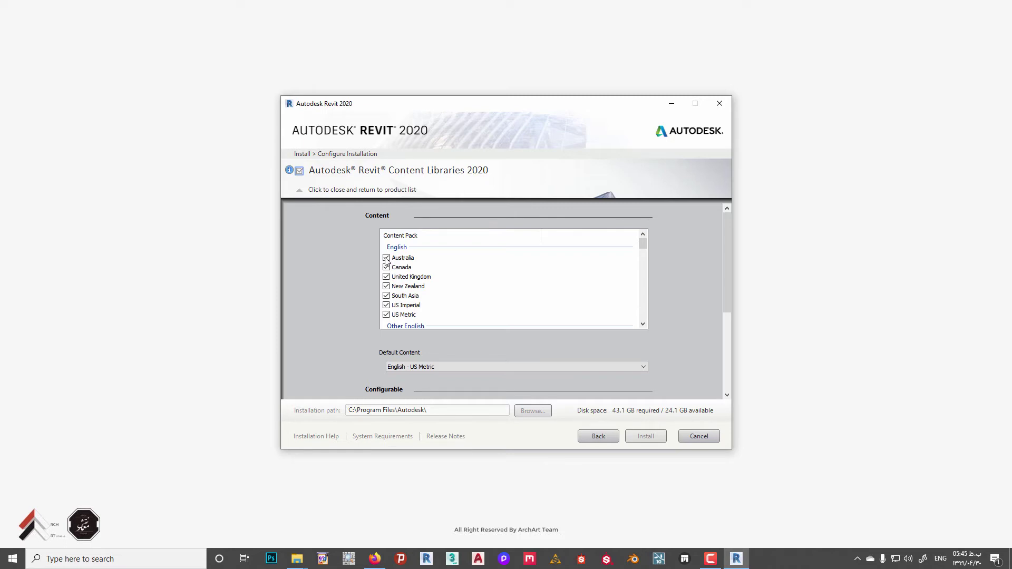
Uncheck the Australia, Canada, United Kingdom, New Zealand and South Asia English content packs.
{"action": "left_click", "coordinate": [386, 257]}
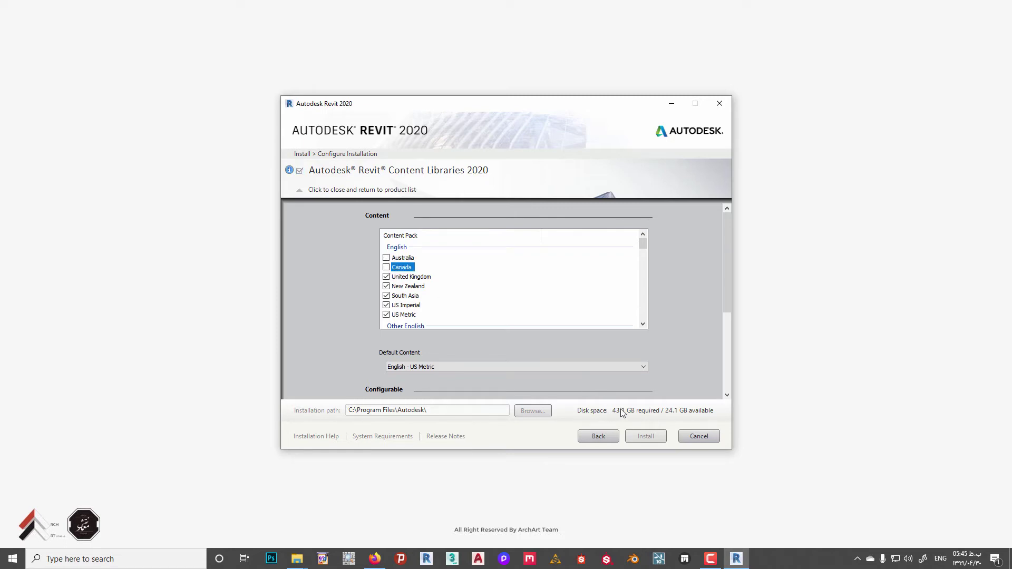
{"action": "left_click", "coordinate": [386, 277]}
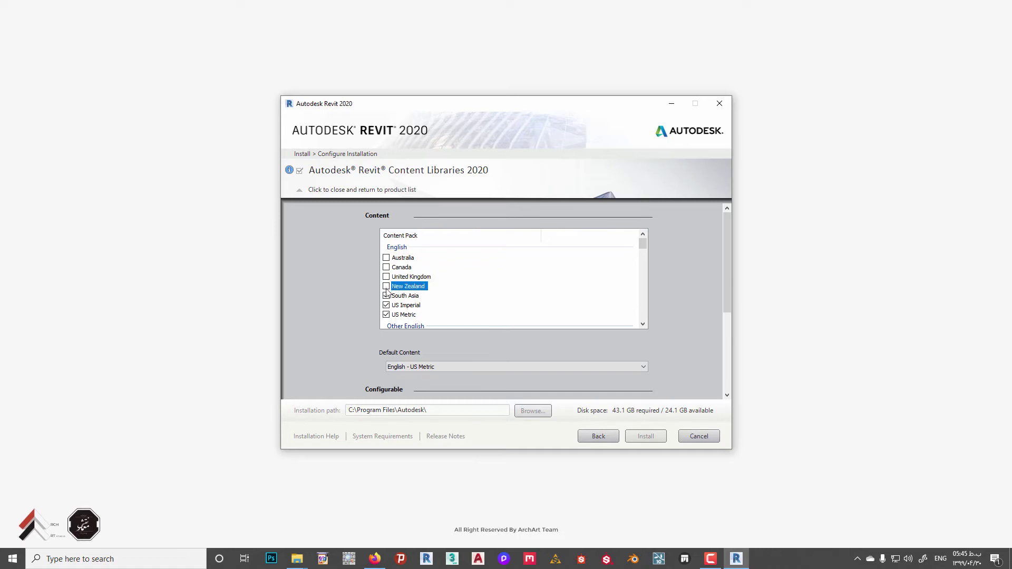
{"action": "left_click", "coordinate": [386, 295]}
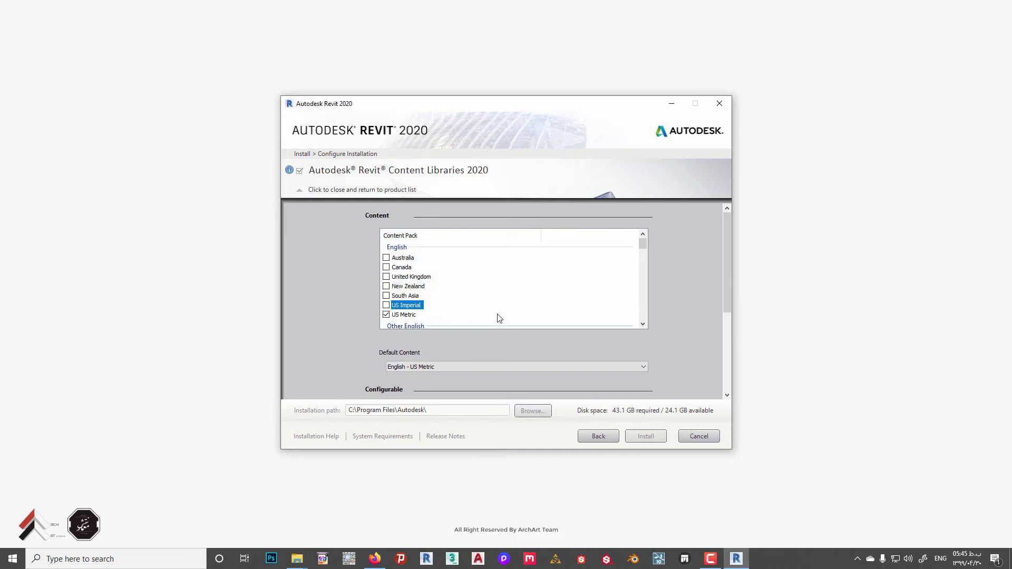
{"action": "scroll", "coordinate": [498, 316], "scroll_direction": "down", "scroll_amount": 1}
{"action": "scroll", "coordinate": [483, 311], "scroll_direction": "down", "scroll_amount": 1}
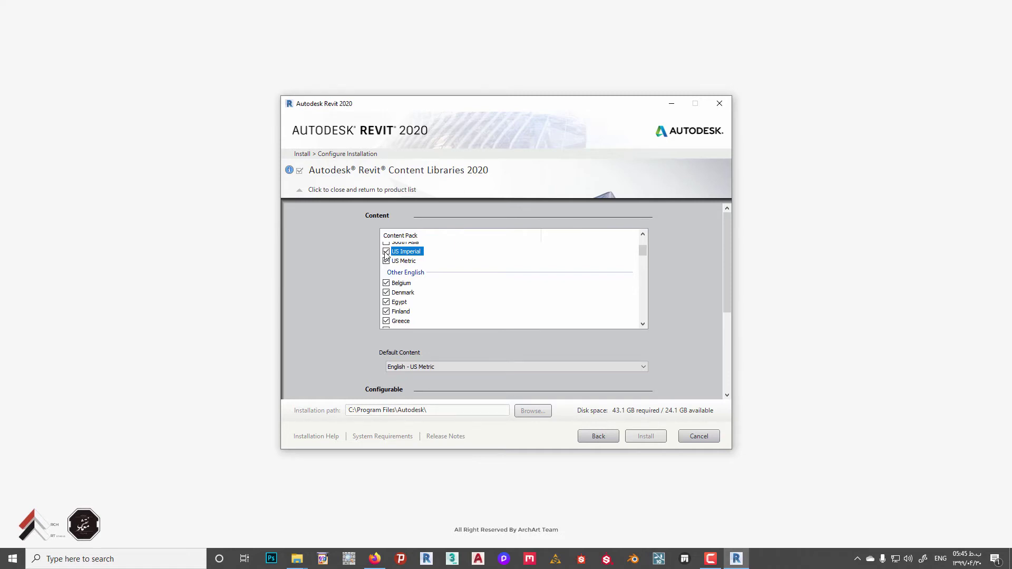
Uncheck the Belgium, Denmark, Greece, Hong Kong, India, Iceland, Malaysia and Netherlands packs.
{"action": "left_click", "coordinate": [386, 284]}
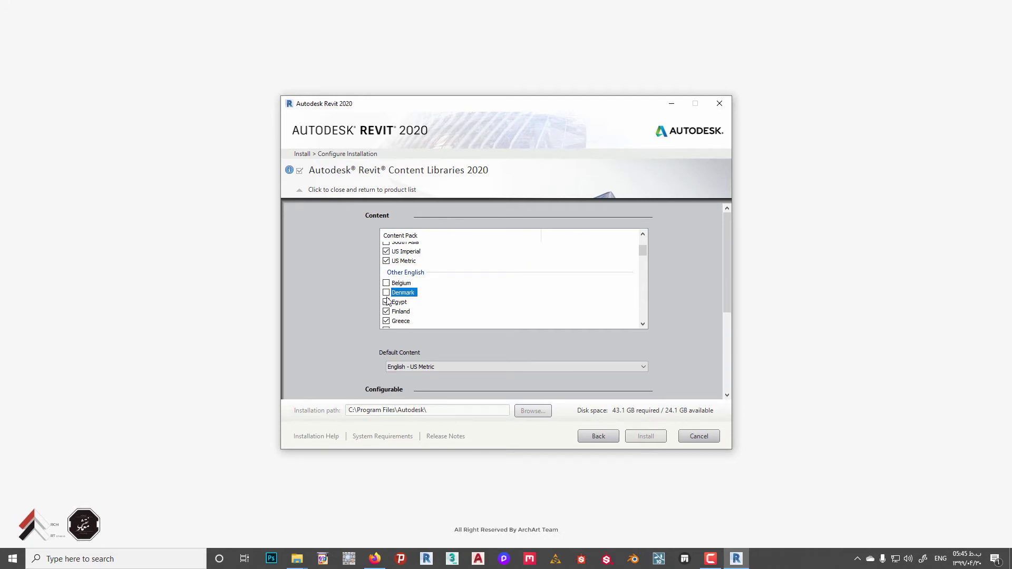
{"action": "left_click", "coordinate": [386, 302]}
{"action": "left_click", "coordinate": [386, 321]}
{"action": "scroll", "coordinate": [385, 318], "scroll_direction": "down", "scroll_amount": 2}
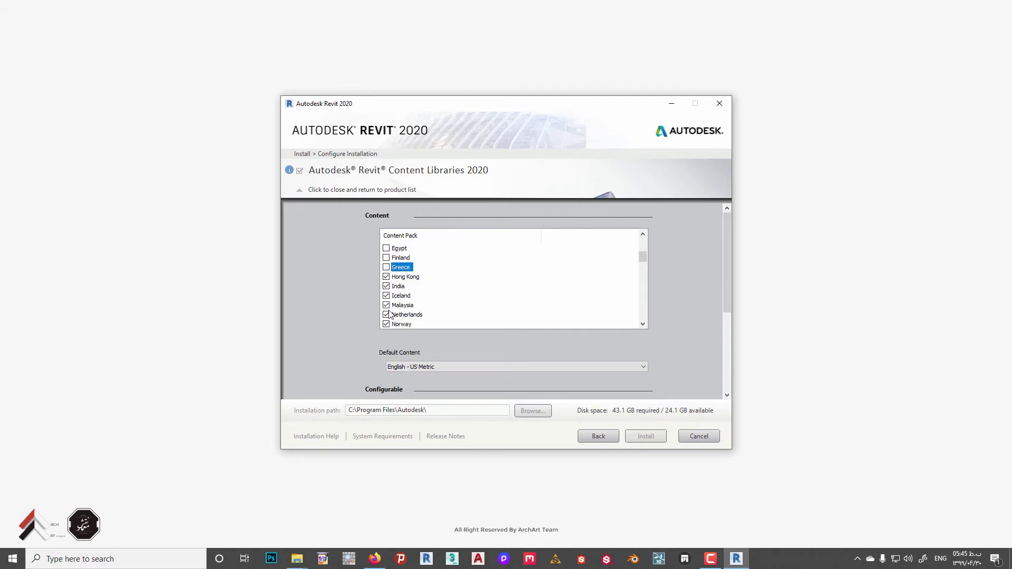
{"action": "left_click", "coordinate": [386, 276]}
{"action": "left_click", "coordinate": [386, 298]}
{"action": "left_click", "coordinate": [386, 316]}
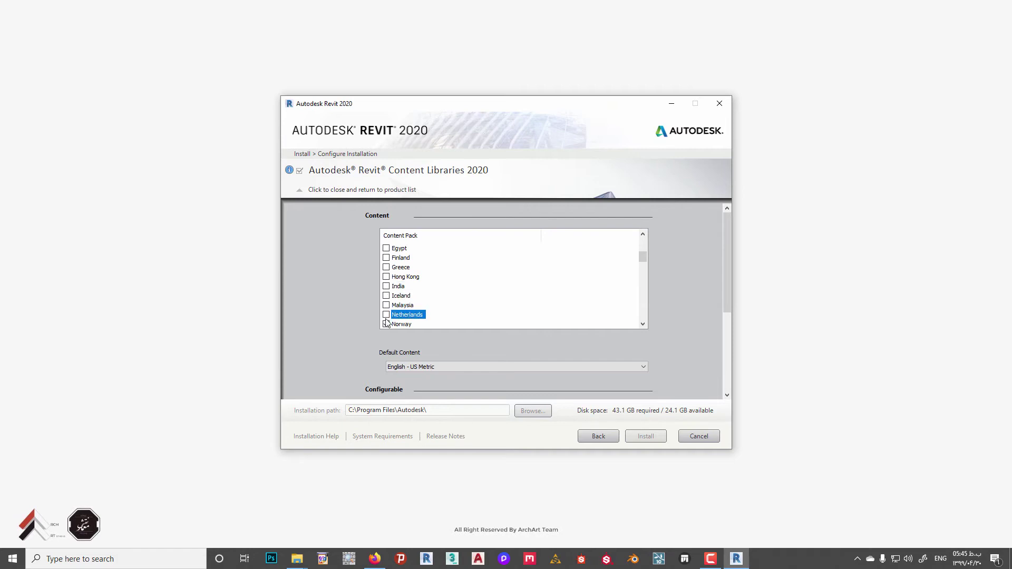
Uncheck the Portugal, Romania, Sweden, Singapore, Thailand, South Africa and Simplified Chinese China packs.
{"action": "scroll", "coordinate": [385, 319], "scroll_direction": "down", "scroll_amount": 2}
{"action": "left_click", "coordinate": [386, 280]}
{"action": "left_click", "coordinate": [386, 289]}
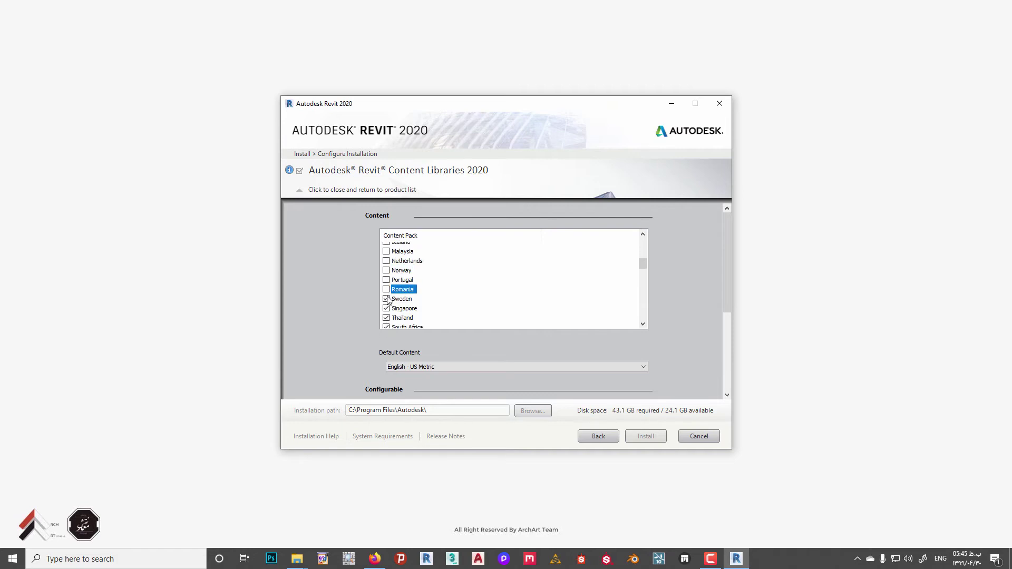
{"action": "left_click", "coordinate": [386, 309]}
{"action": "left_click", "coordinate": [386, 317]}
{"action": "scroll", "coordinate": [388, 314], "scroll_direction": "down", "scroll_amount": 2}
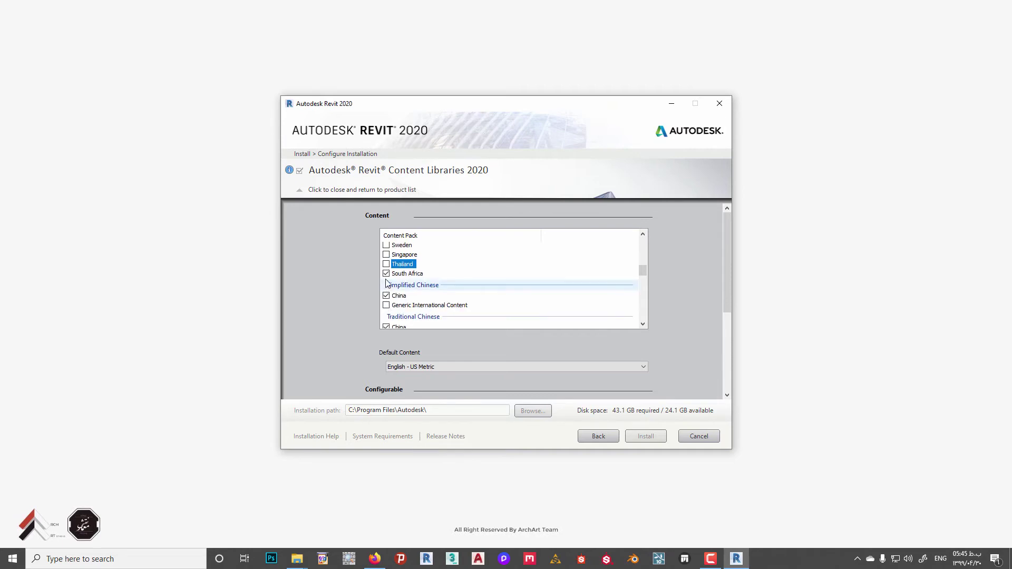
{"action": "left_click", "coordinate": [386, 274]}
{"action": "left_click", "coordinate": [386, 296]}
Uncheck the Traditional Chinese China and Traditional Chinese Generic packs, leaving only US Imperial and Metric.
{"action": "scroll", "coordinate": [392, 301], "scroll_direction": "down", "scroll_amount": 3}
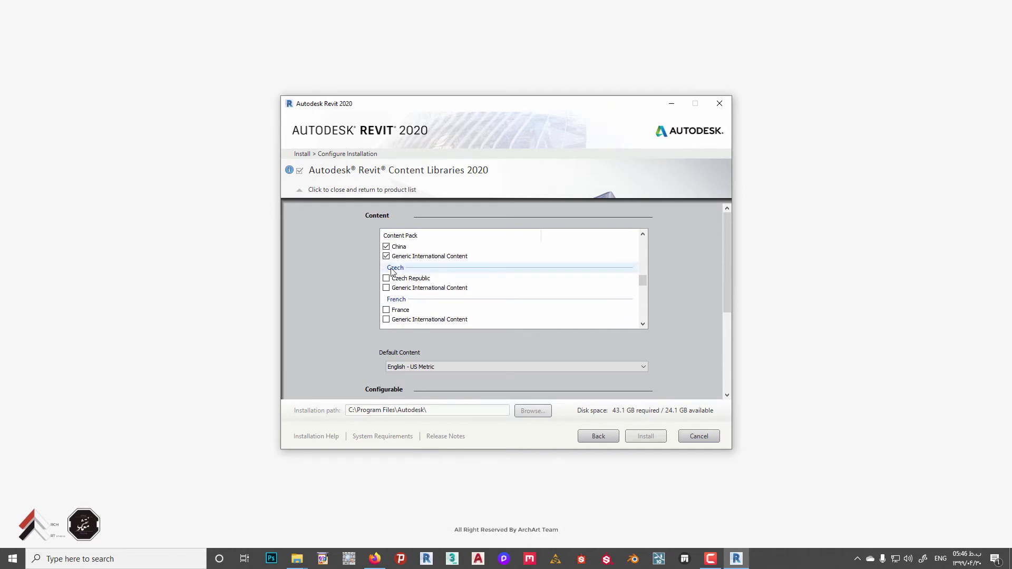
{"action": "left_click", "coordinate": [386, 247]}
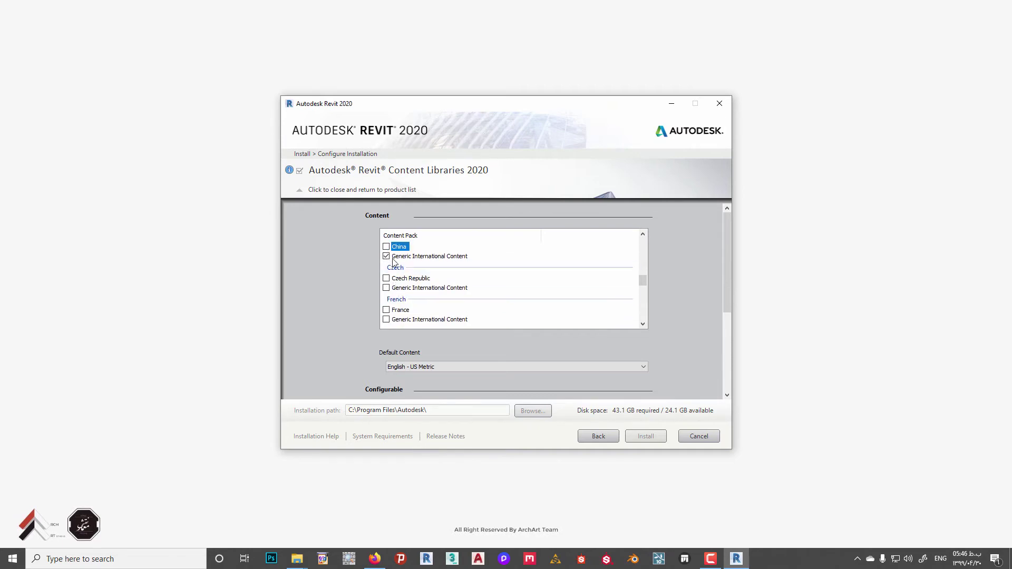
{"action": "scroll", "coordinate": [467, 261], "scroll_direction": "up", "scroll_amount": 1}
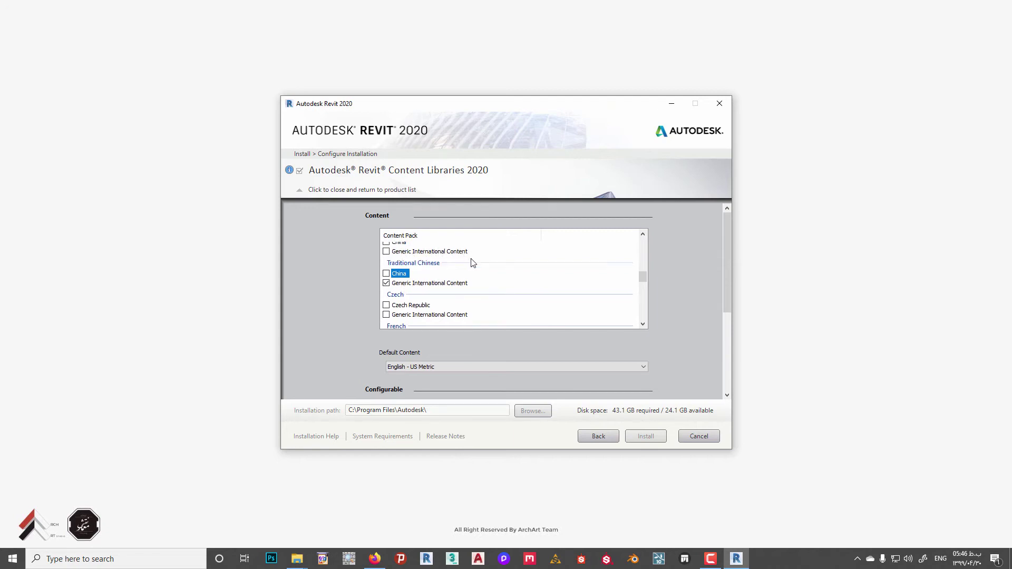
{"action": "scroll", "coordinate": [463, 275], "scroll_direction": "down", "scroll_amount": 3}
{"action": "scroll", "coordinate": [462, 289], "scroll_direction": "down", "scroll_amount": 2}
{"action": "scroll", "coordinate": [458, 290], "scroll_direction": "down", "scroll_amount": 5}
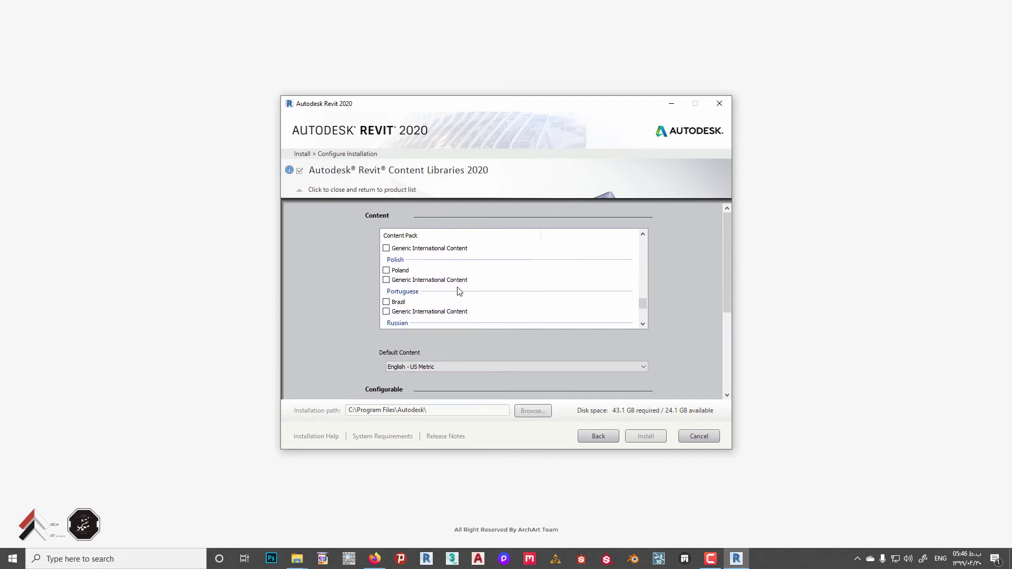
{"action": "scroll", "coordinate": [460, 291], "scroll_direction": "up", "scroll_amount": 2}
{"action": "scroll", "coordinate": [459, 291], "scroll_direction": "up", "scroll_amount": 3}
{"action": "scroll", "coordinate": [459, 291], "scroll_direction": "up", "scroll_amount": 1}
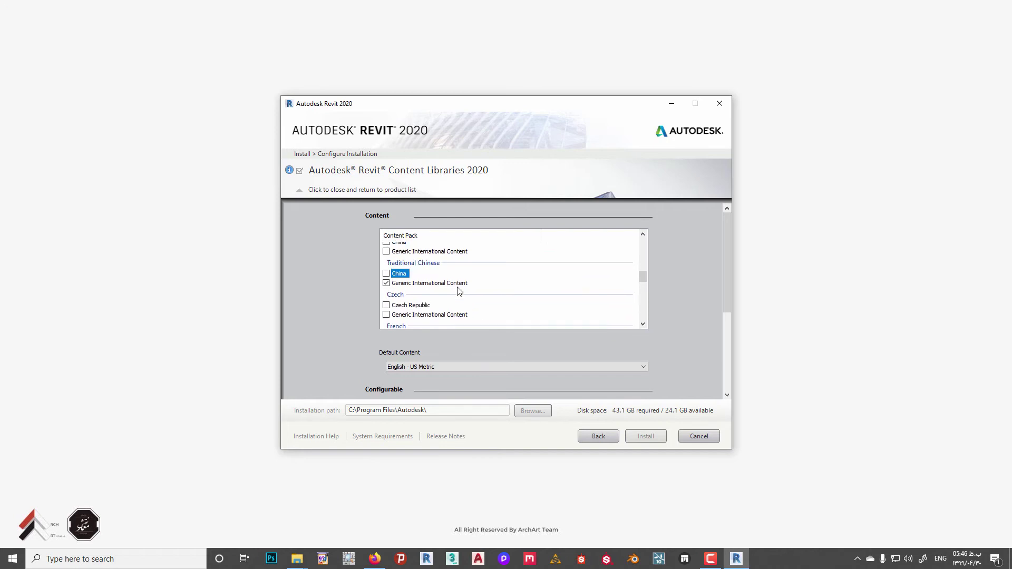
{"action": "left_click", "coordinate": [386, 283]}
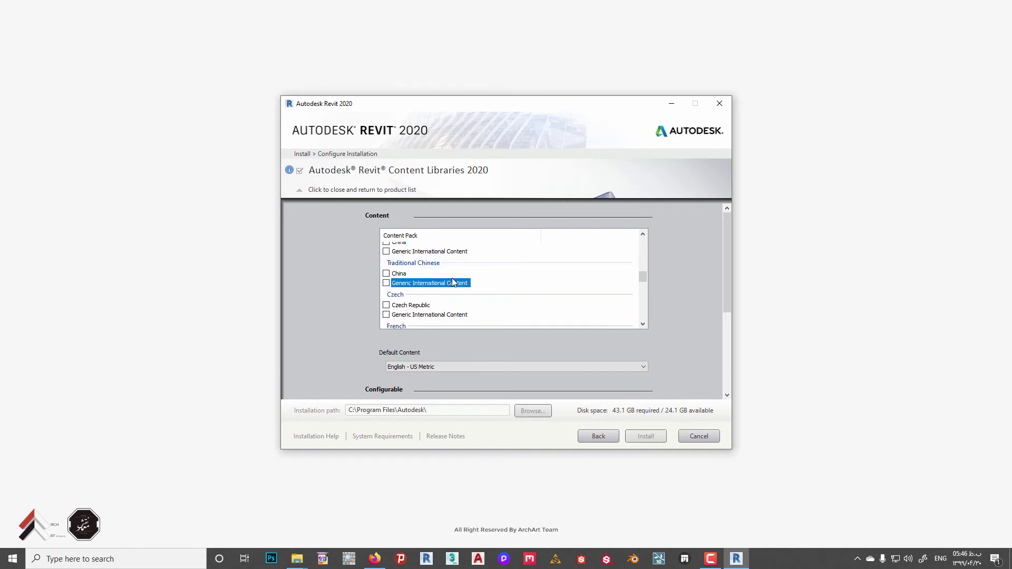
{"action": "scroll", "coordinate": [455, 284], "scroll_direction": "up", "scroll_amount": 1}
{"action": "scroll", "coordinate": [455, 283], "scroll_direction": "up", "scroll_amount": 2}
{"action": "scroll", "coordinate": [450, 281], "scroll_direction": "up", "scroll_amount": 2}
{"action": "scroll", "coordinate": [443, 278], "scroll_direction": "up", "scroll_amount": 2}
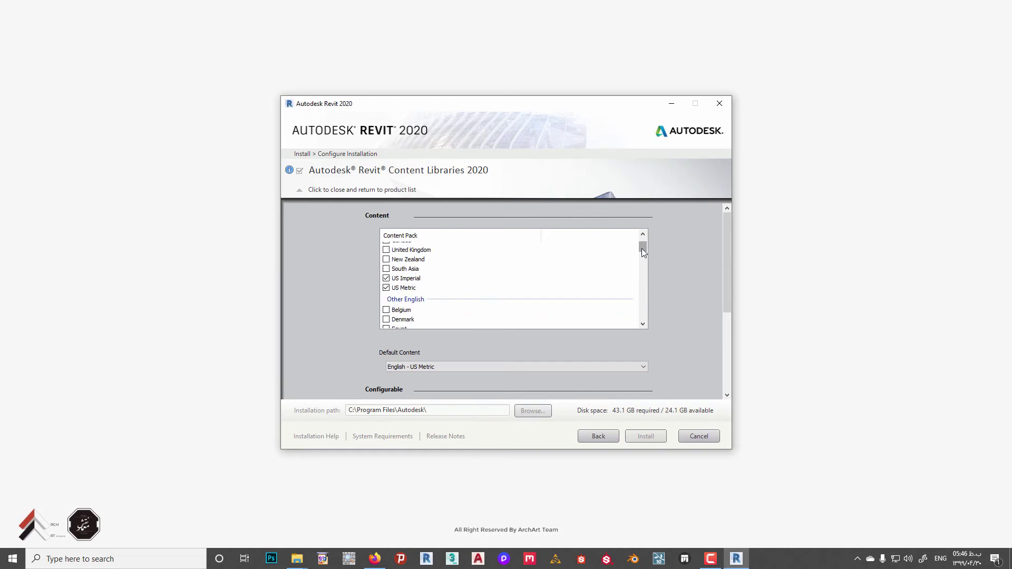
{"action": "left_click_drag", "start_coordinate": [641, 248], "coordinate": [635, 318]}
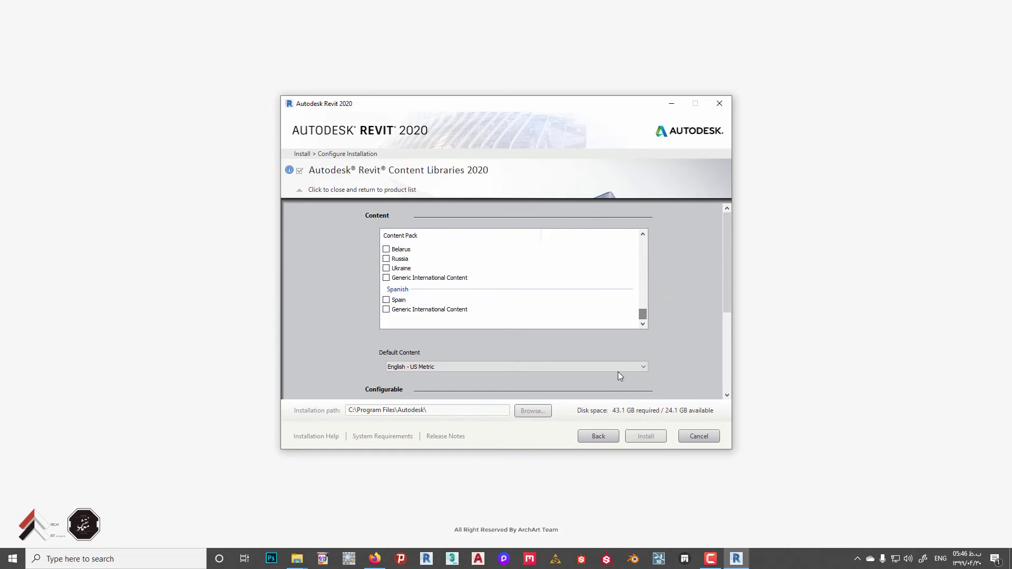
{"action": "left_click", "coordinate": [299, 190]}
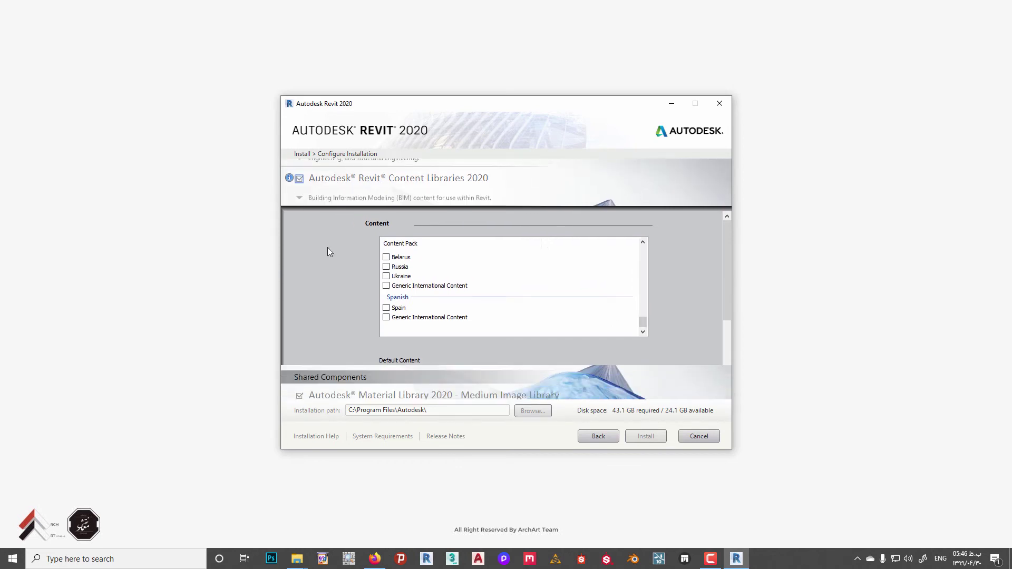